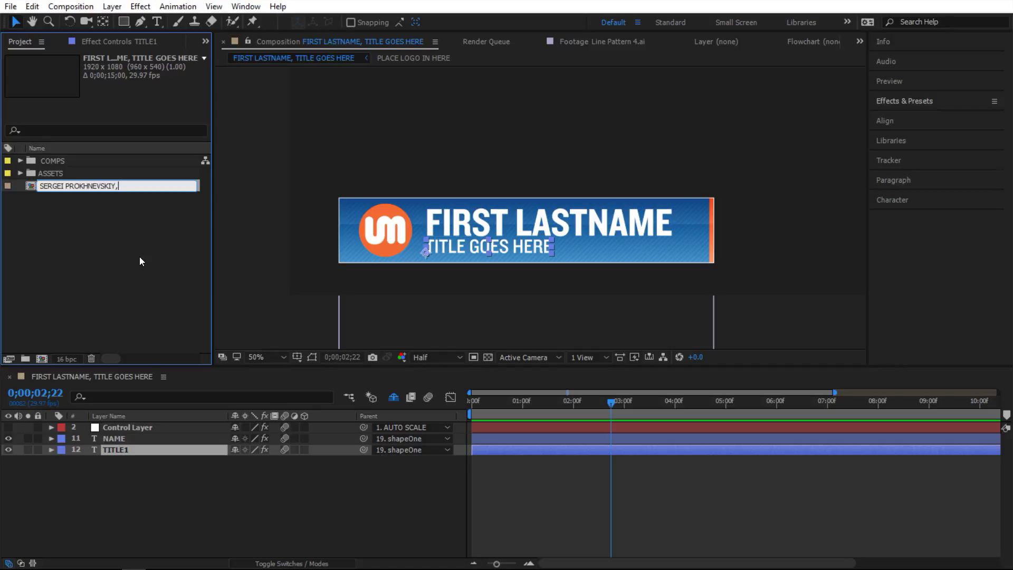
# - Complete the comp name with ' UKRAMEDIA.COM' after the comma, then reselect the renamed comp
pyautogui.write('UKRAMEDIA.COM')
pyautogui.press('Return')
pyautogui.click(287, 486)
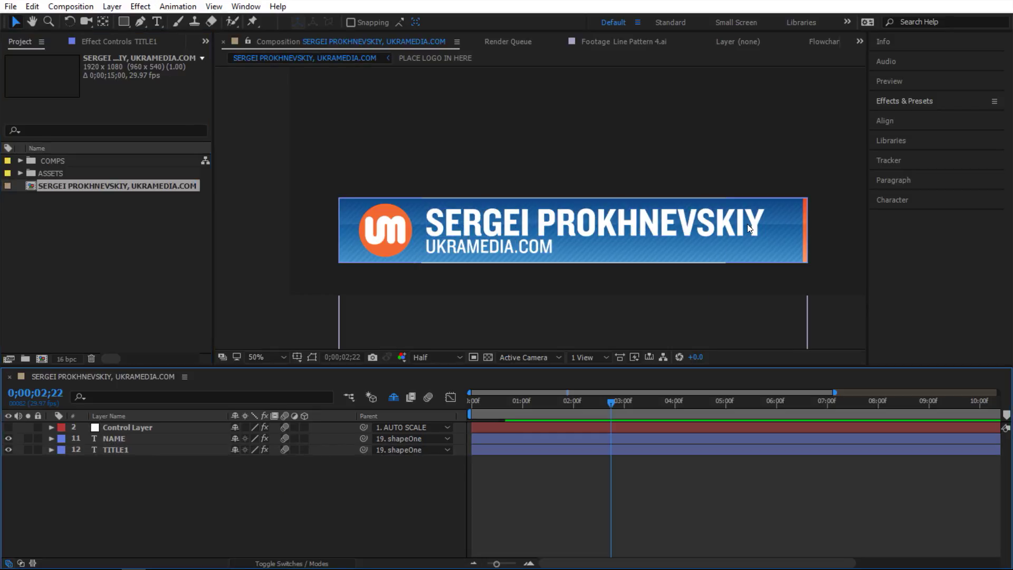
pyautogui.click(116, 449)
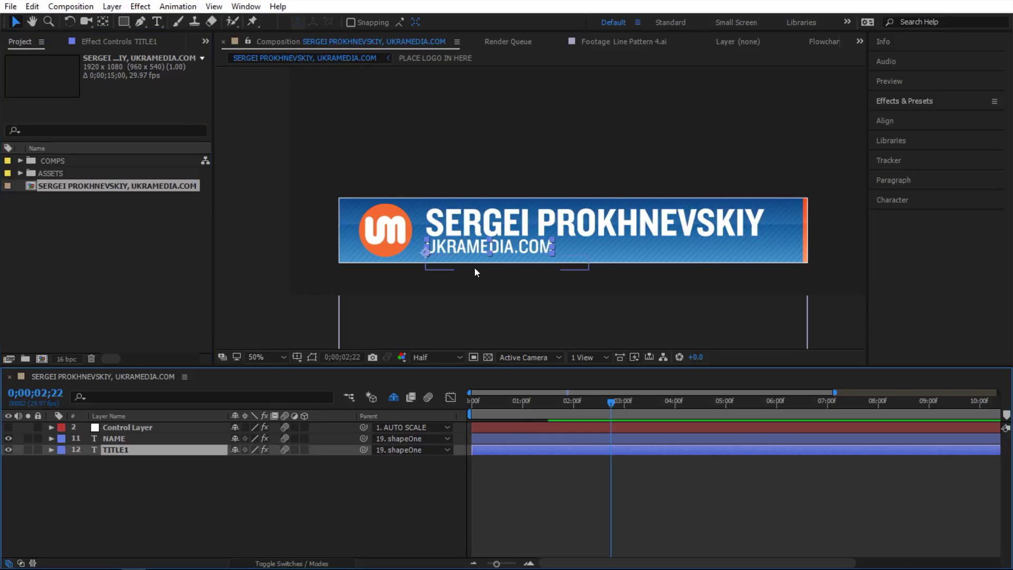
pyautogui.click(143, 204)
pyautogui.click(113, 187)
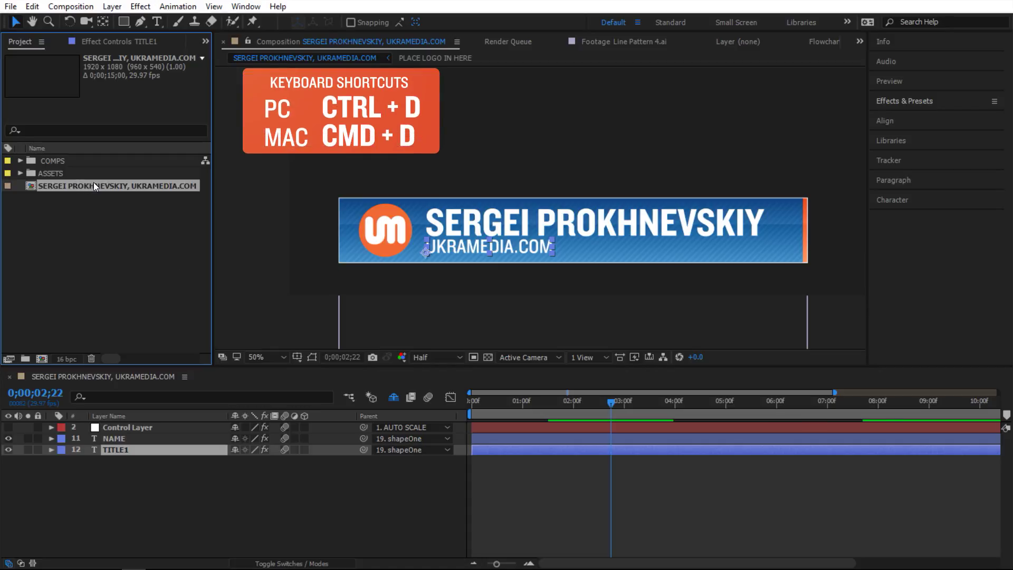
# - Duplicate the comp, rename the copy to another person's name with MOTION GRAPHIC DESIGNER, and reopen the original
pyautogui.hotkey('ctrl', 'd')
pyautogui.doubleClick(89, 194)
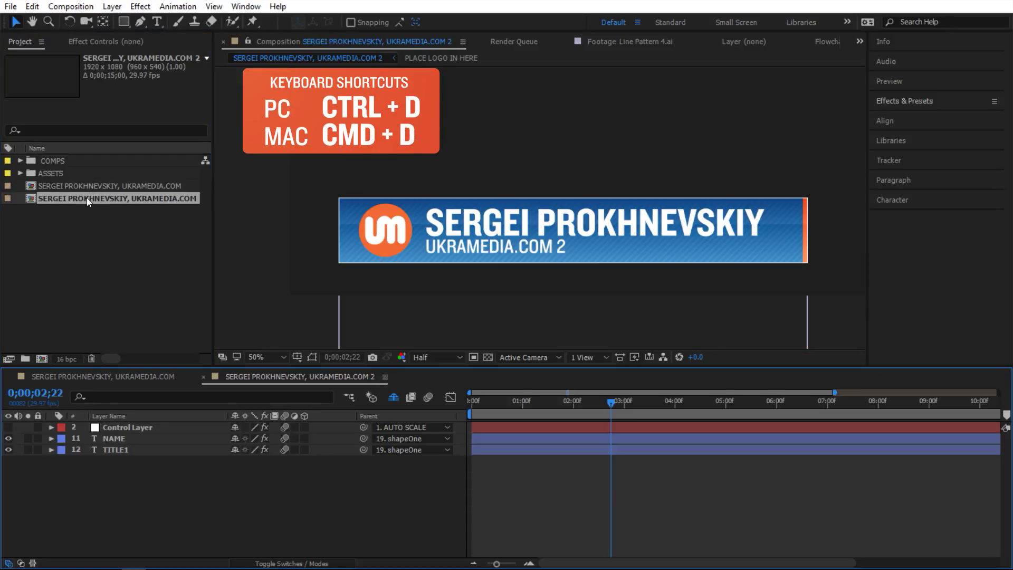
pyautogui.click(86, 198)
pyautogui.press('Return')
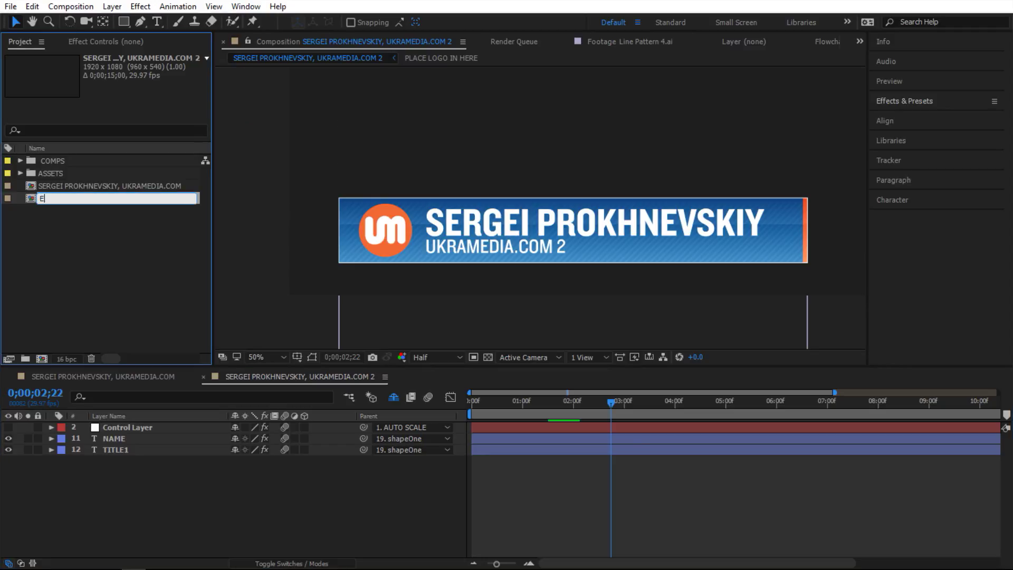
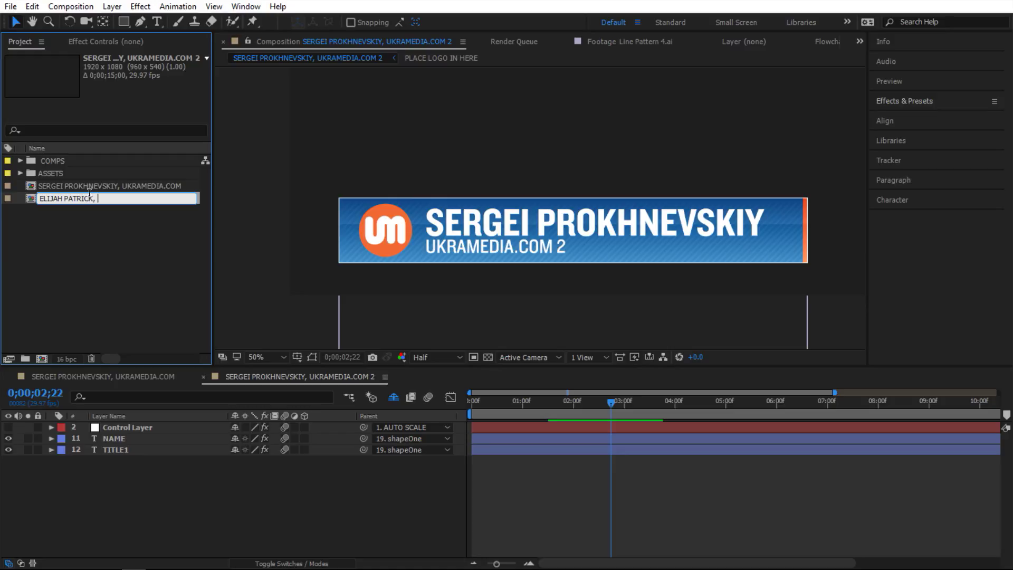
pyautogui.write('MOTION GRAPHIC DESIGNER')
pyautogui.press('Return')
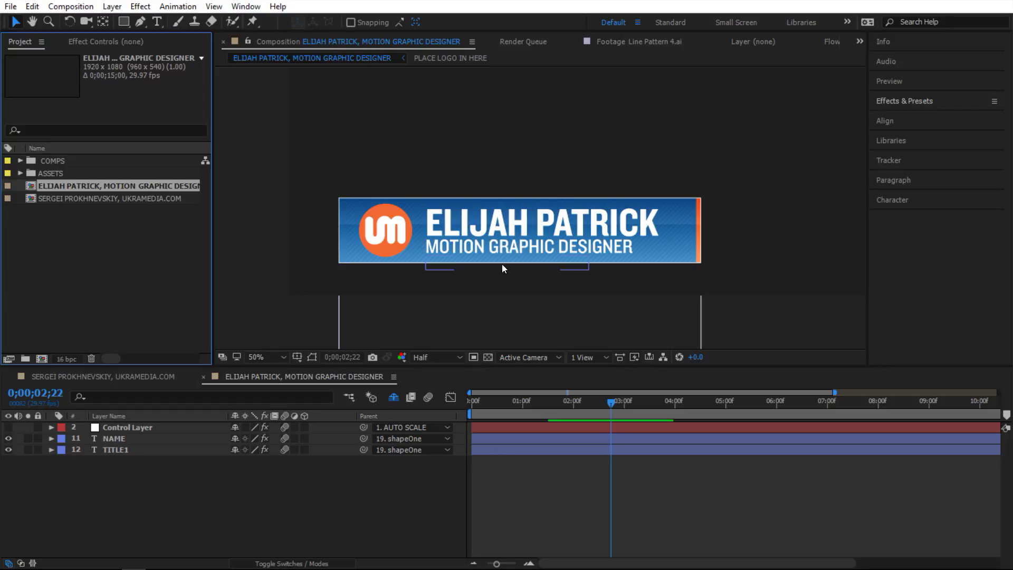
pyautogui.doubleClick(101, 199)
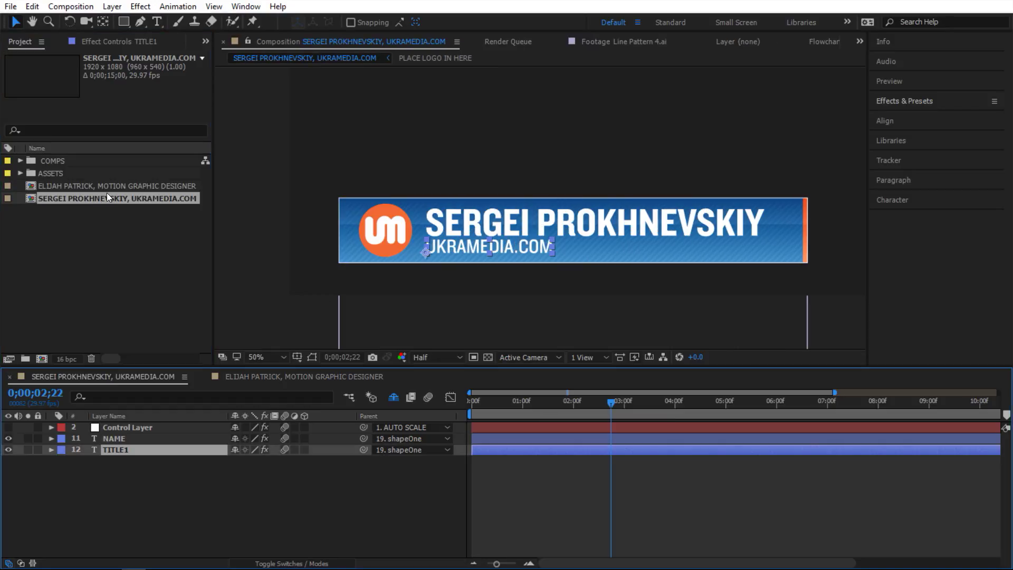
pyautogui.doubleClick(106, 187)
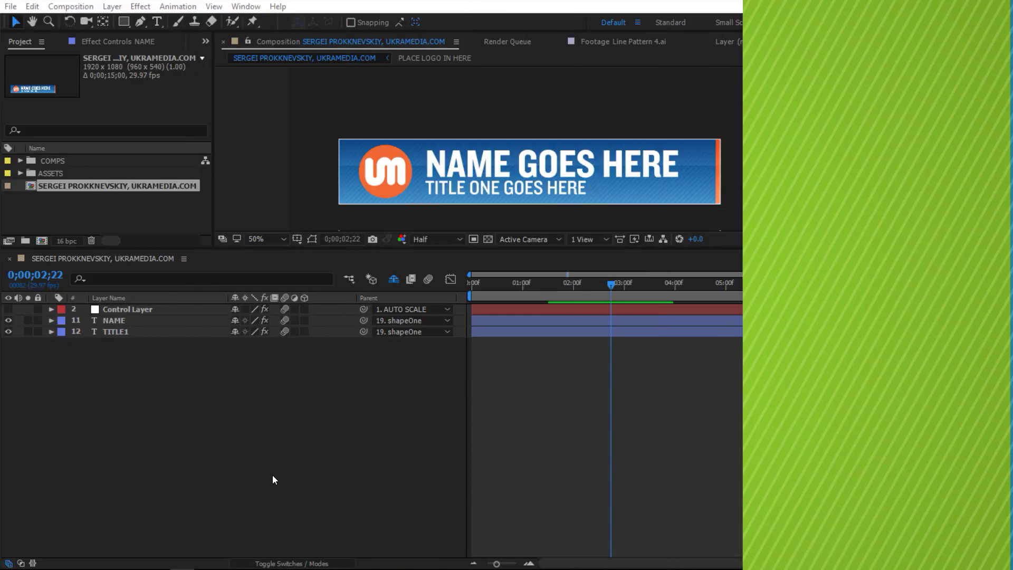
# - Reveal only the Source Text of NAME and TITLE1, then add an expression to NAME's Source Text
pyautogui.click(51, 320)
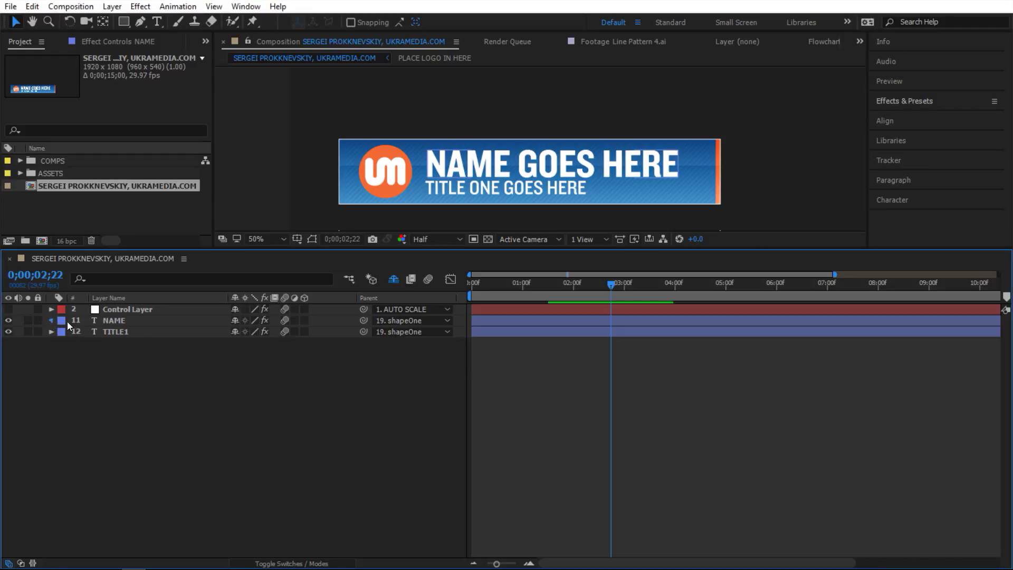
pyautogui.click(61, 333)
pyautogui.click(158, 344)
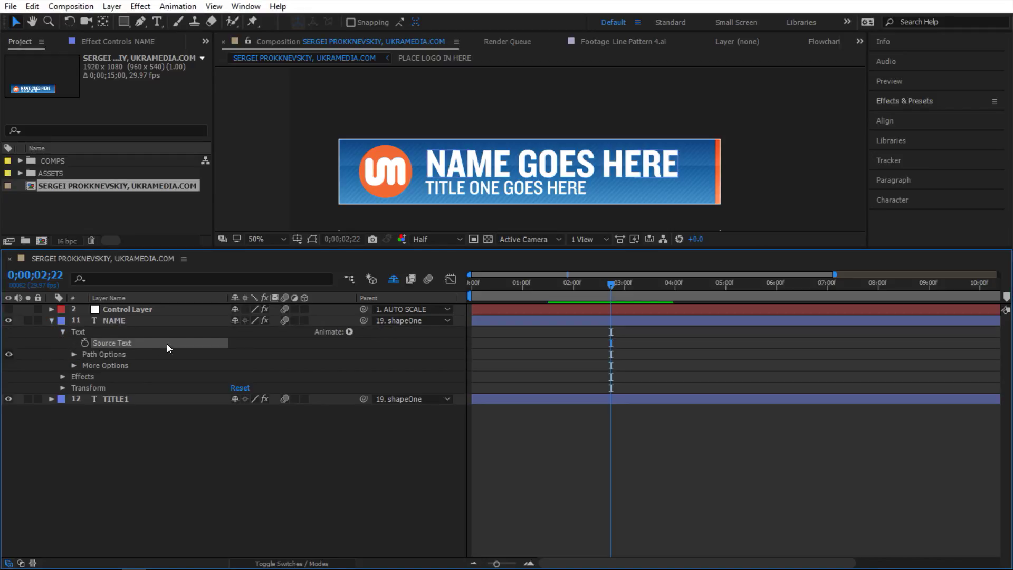
pyautogui.press('s')
pyautogui.press('s')
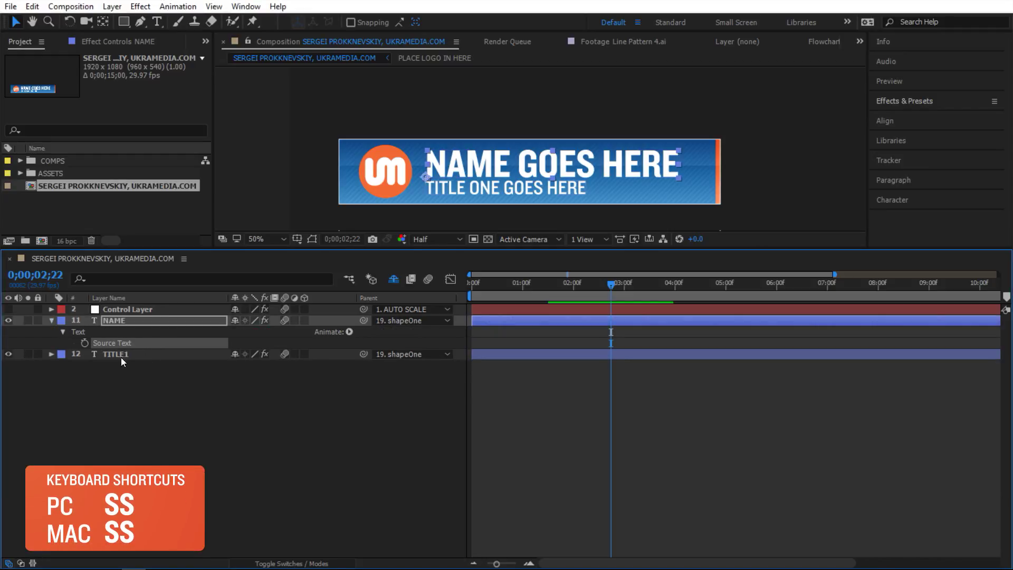
pyautogui.click(52, 354)
pyautogui.click(62, 365)
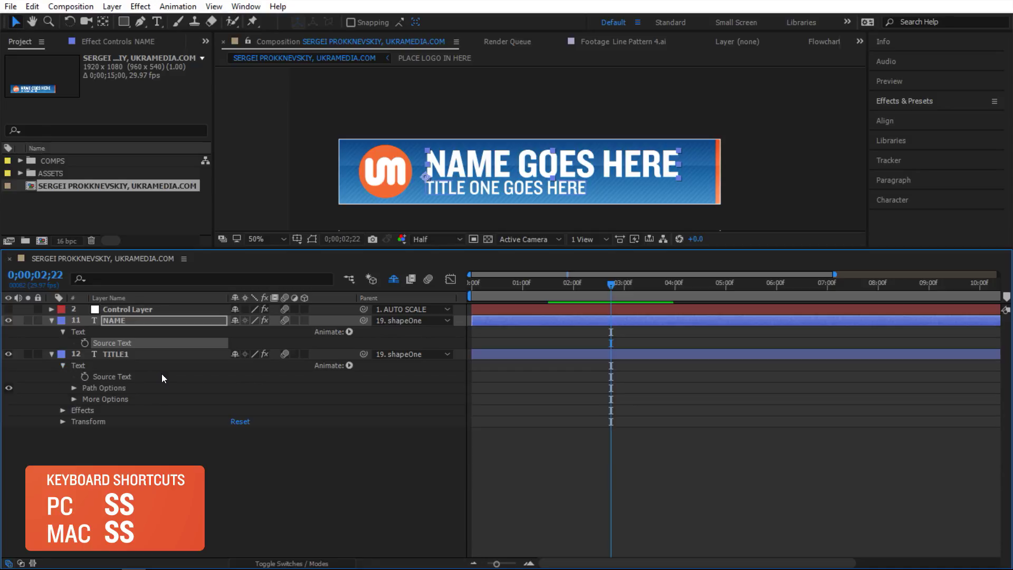
pyautogui.click(162, 374)
pyautogui.press('s')
pyautogui.press('s')
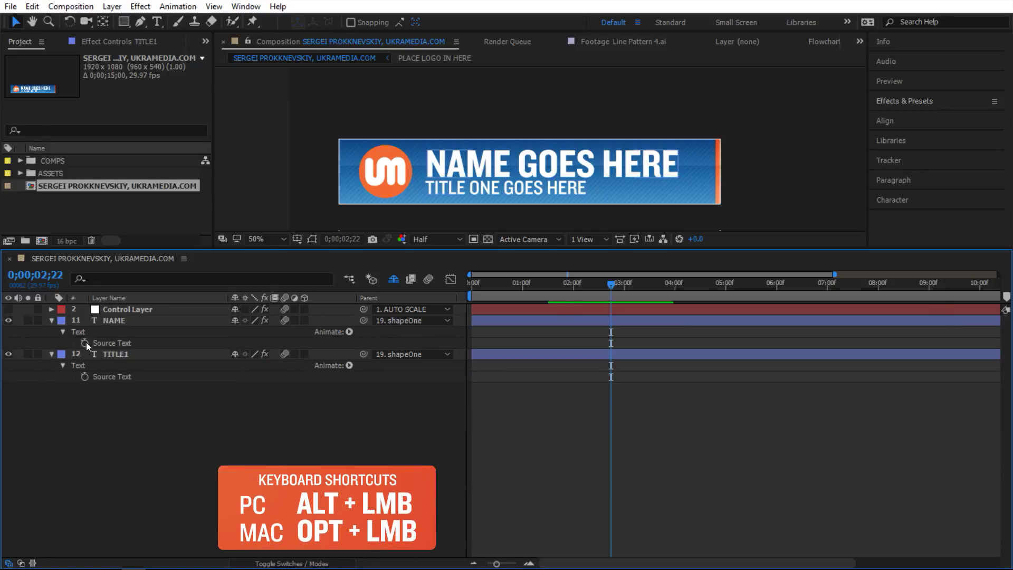
pyautogui.keyDown('alt'); pyautogui.click(84, 343); pyautogui.keyUp('alt')
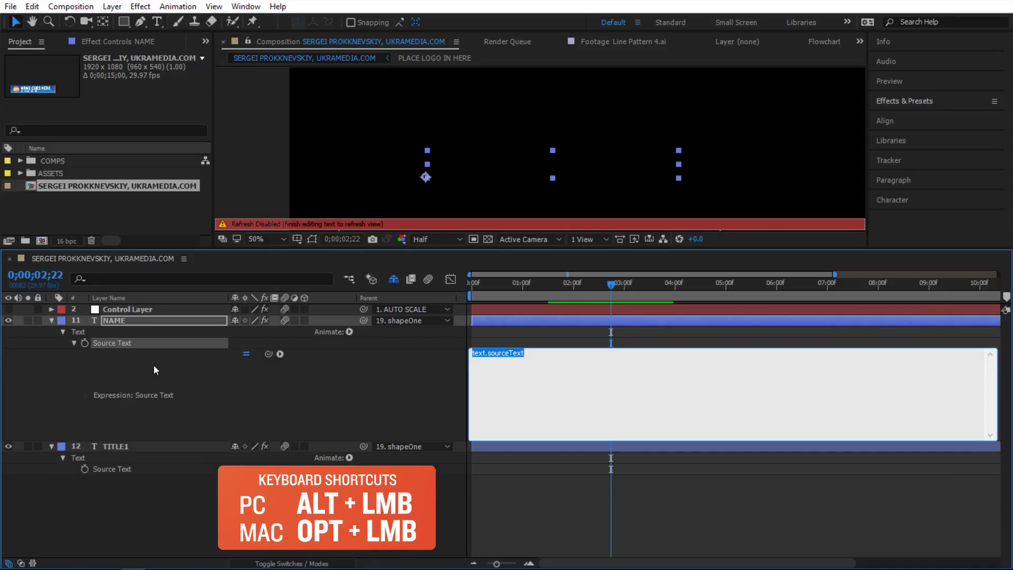
# - Set NAME's expression to take the pickwhipped comp's .name and return compName.substring(0, 8)
pyautogui.write('compName =')
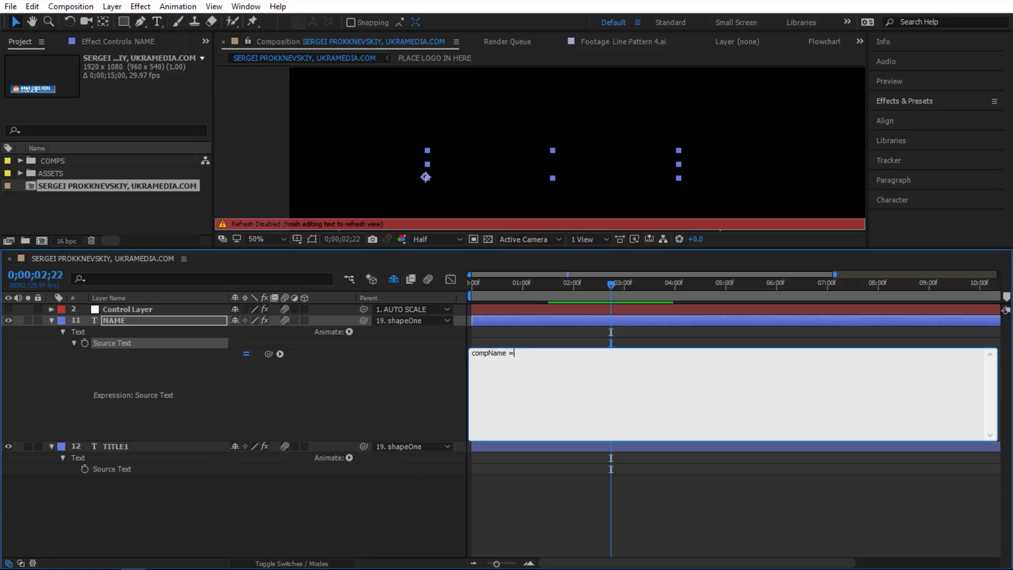
pyautogui.moveTo(268, 354); pyautogui.dragTo(96, 185)
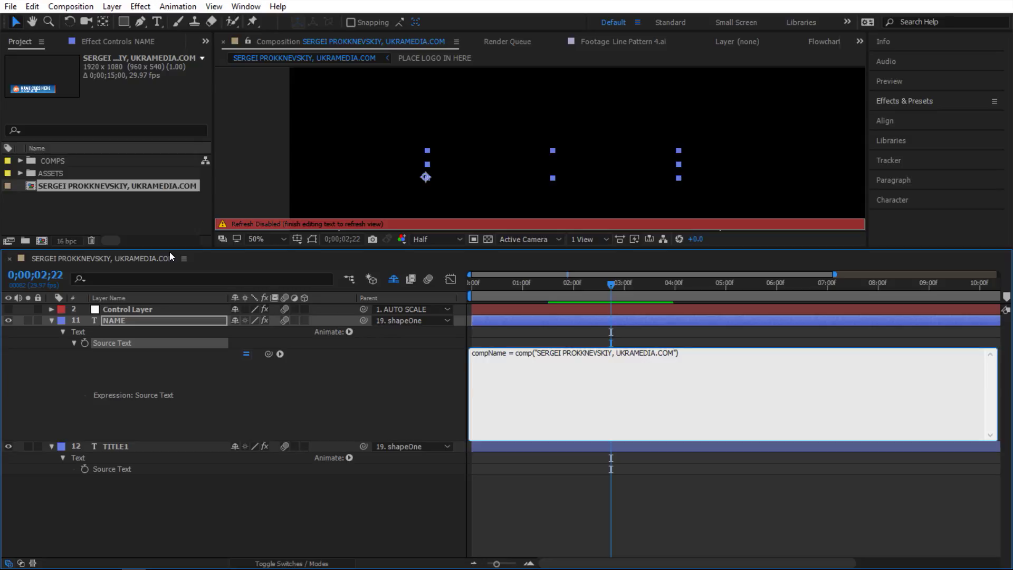
pyautogui.write('.name;  ')
pyautogui.write('compNa')
pyautogui.write('me.')
pyautogui.write('substring()')
pyautogui.press('Left')
pyautogui.write('0, 8')
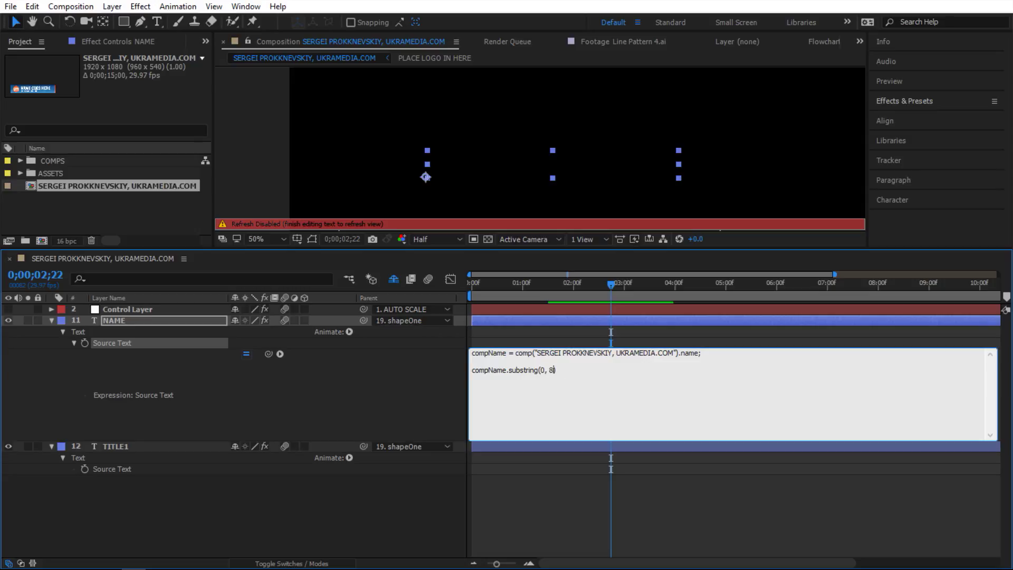
pyautogui.click(384, 375)
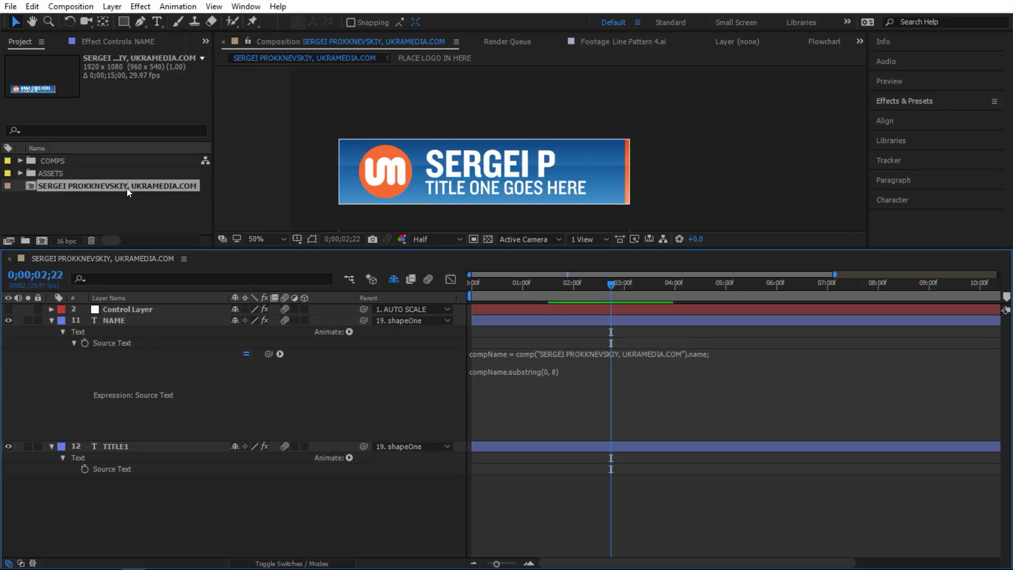
# - Replace the 8 in NAME's substring with compName.indexOf(",") so the full name before the comma shows
pyautogui.click(550, 371)
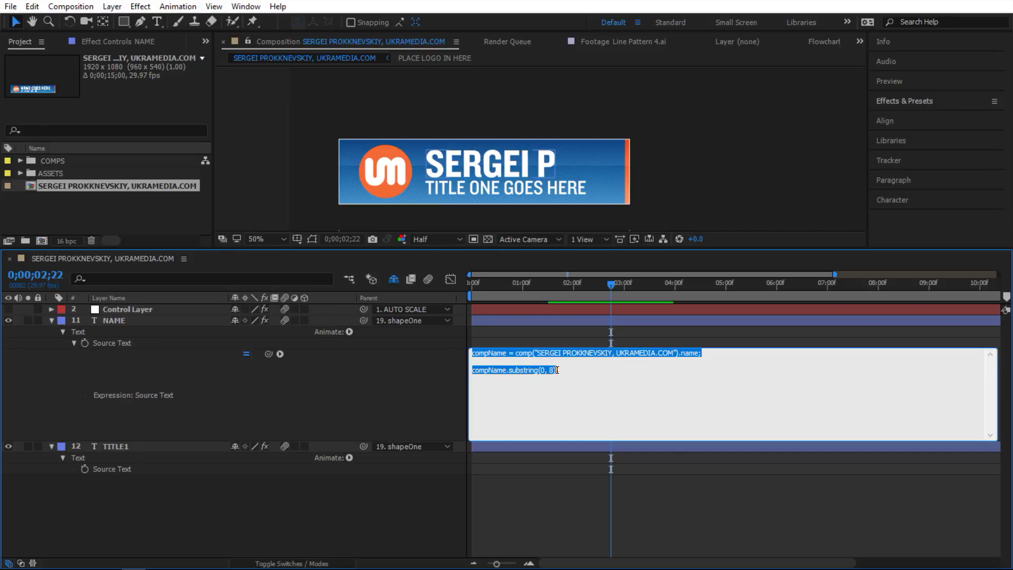
pyautogui.doubleClick(552, 370)
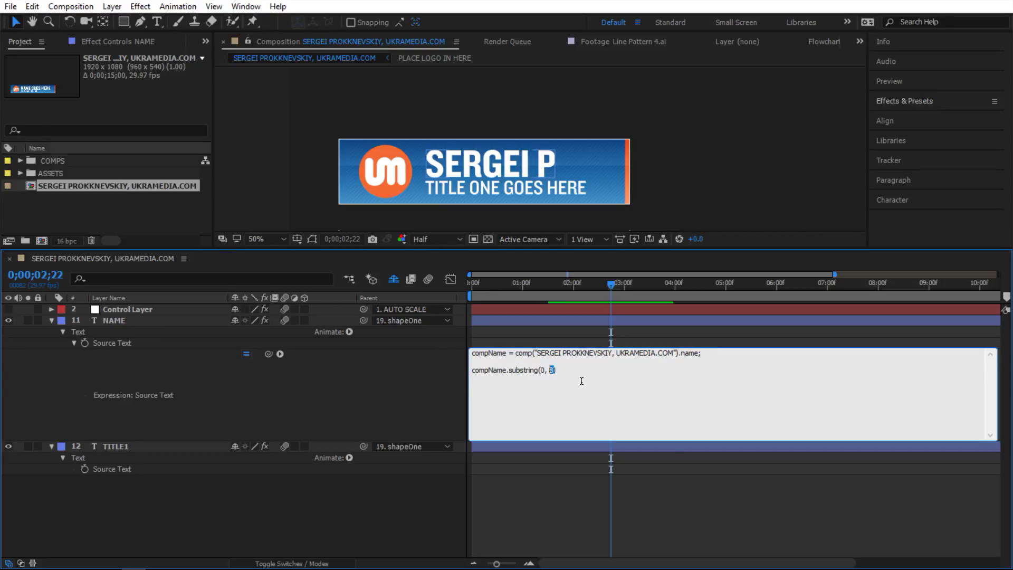
pyautogui.write('compName.')
pyautogui.write('indexOf')
pyautogui.write('()')
pyautogui.write('",')
pyautogui.click(421, 395)
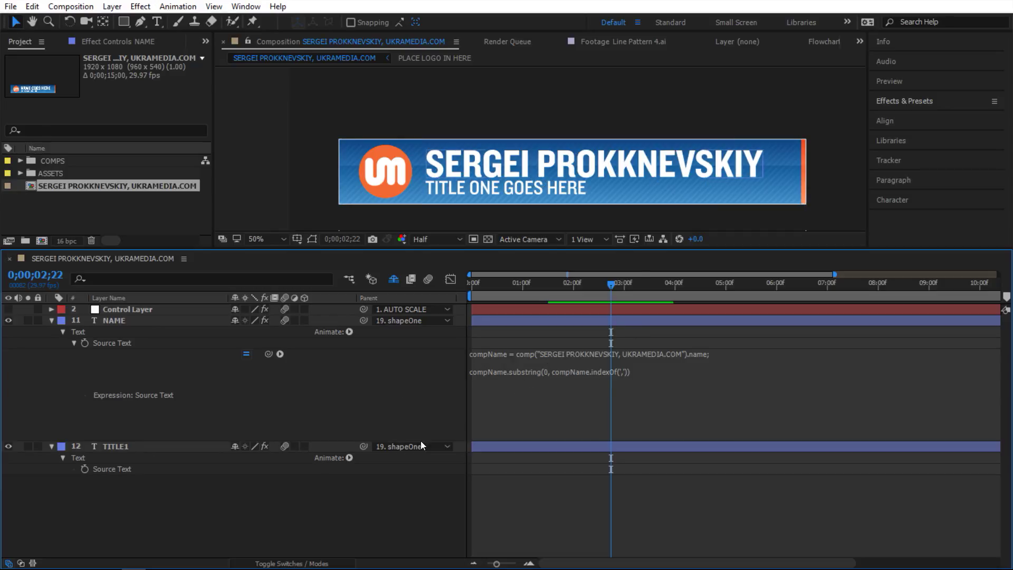
# - Give TITLE1's Source Text the expression compName.substring(compName.indexOf(",")) using the pickwhipped comp name
pyautogui.keyDown('alt'); pyautogui.click(85, 469); pyautogui.keyUp('alt')
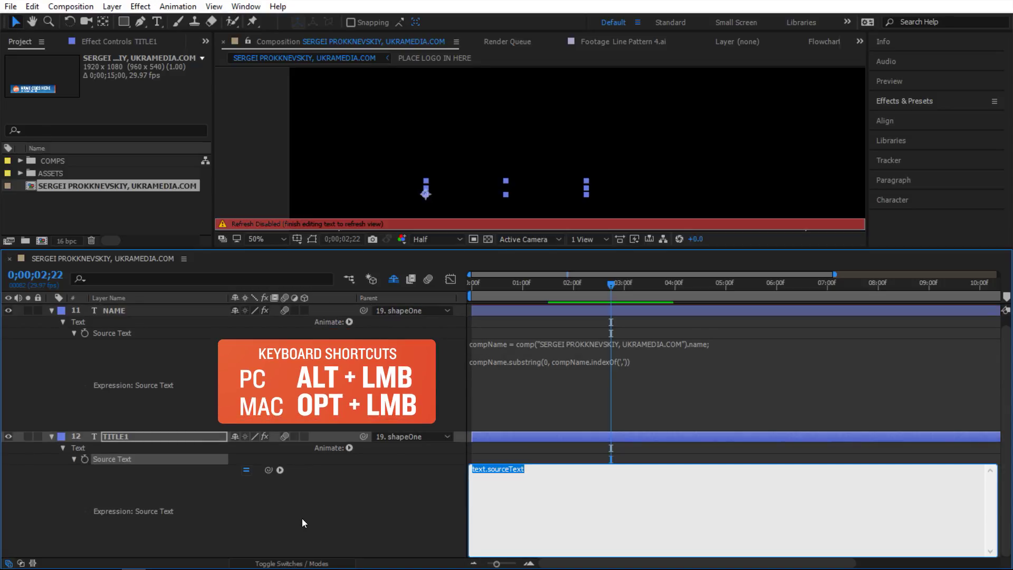
pyautogui.write('compName =')
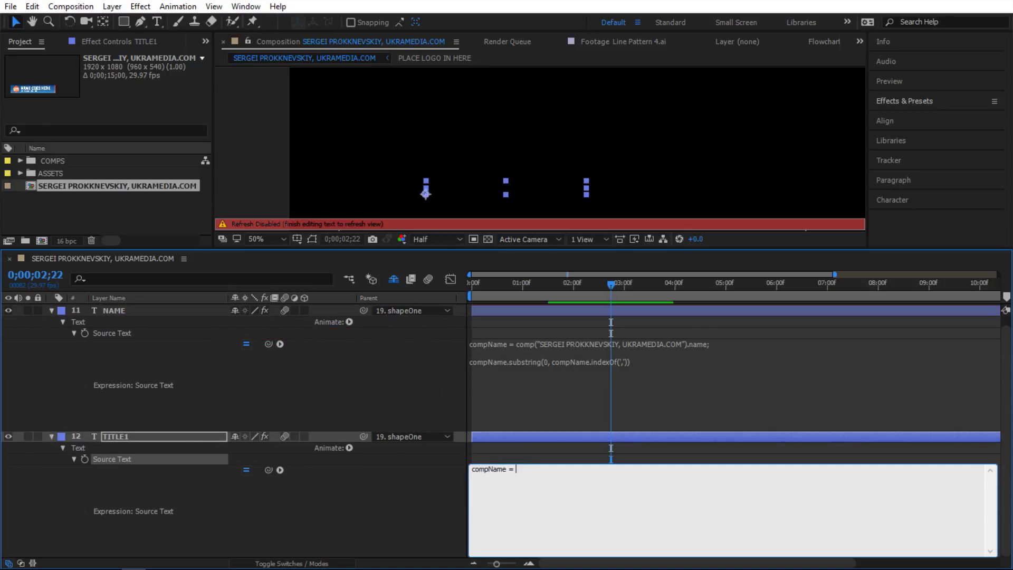
pyautogui.moveTo(268, 470); pyautogui.dragTo(141, 180)
pyautogui.write('.name;  ')
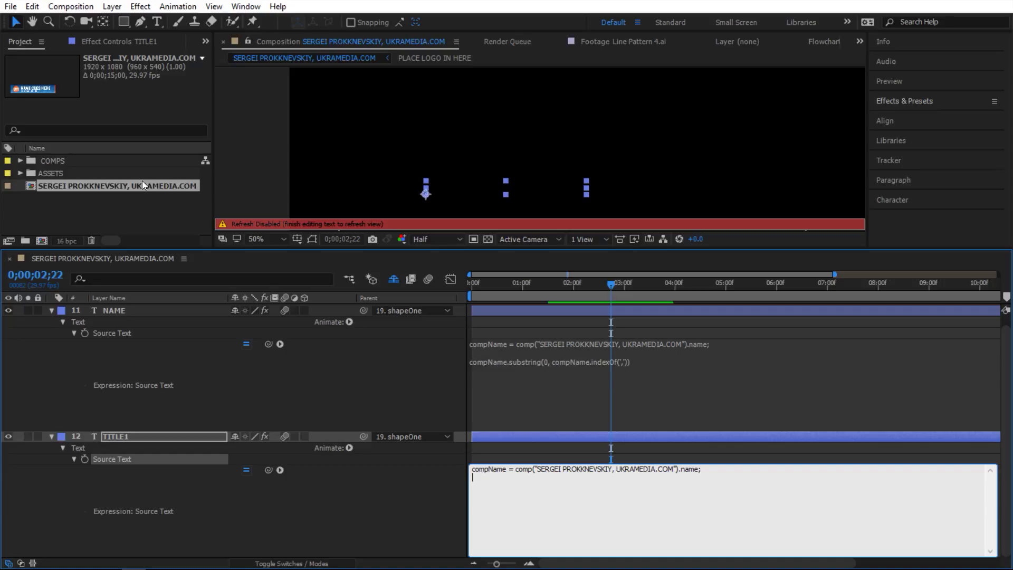
pyautogui.write('compName')
pyautogui.write('.substr')
pyautogui.write('ing()')
pyautogui.write('compName')
pyautogui.write('.indexOf')
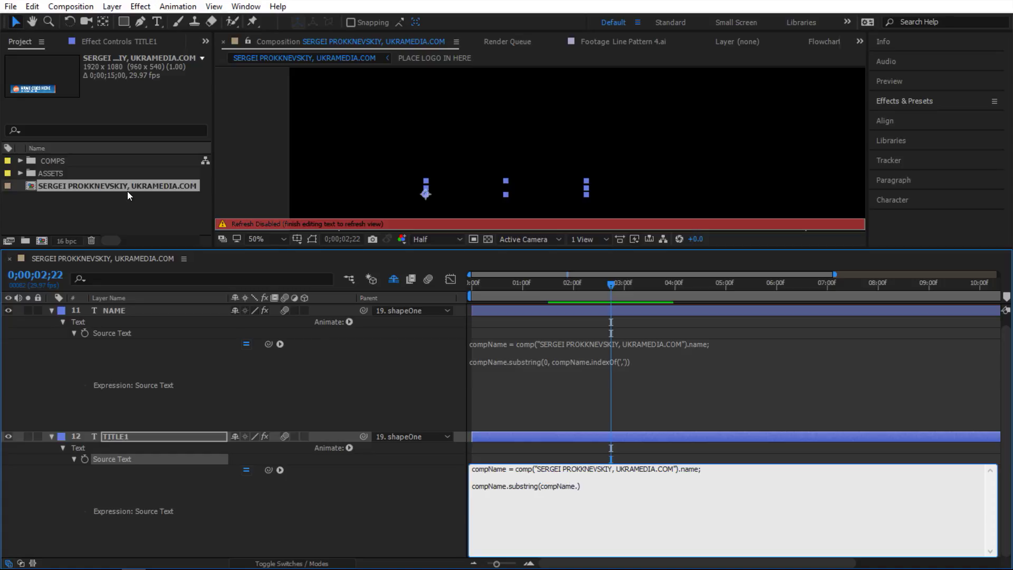
pyautogui.write('()')
pyautogui.write('"')
pyautogui.write(',')
pyautogui.click(362, 489)
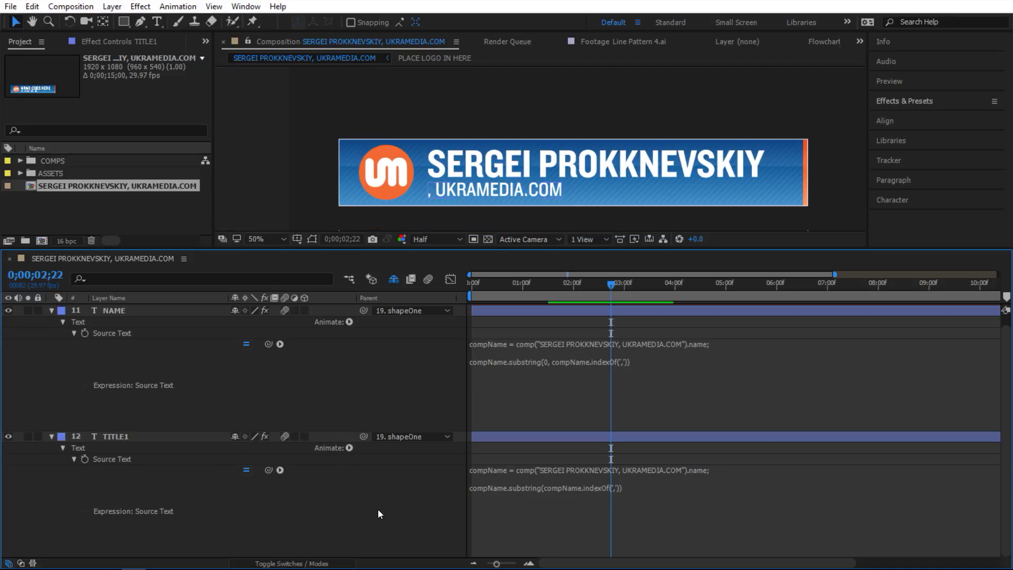
# - Add +2 after indexOf(",") in TITLE1's expression so the title reads just UKRAMEDIA.COM
pyautogui.click(361, 384)
pyautogui.click(613, 485)
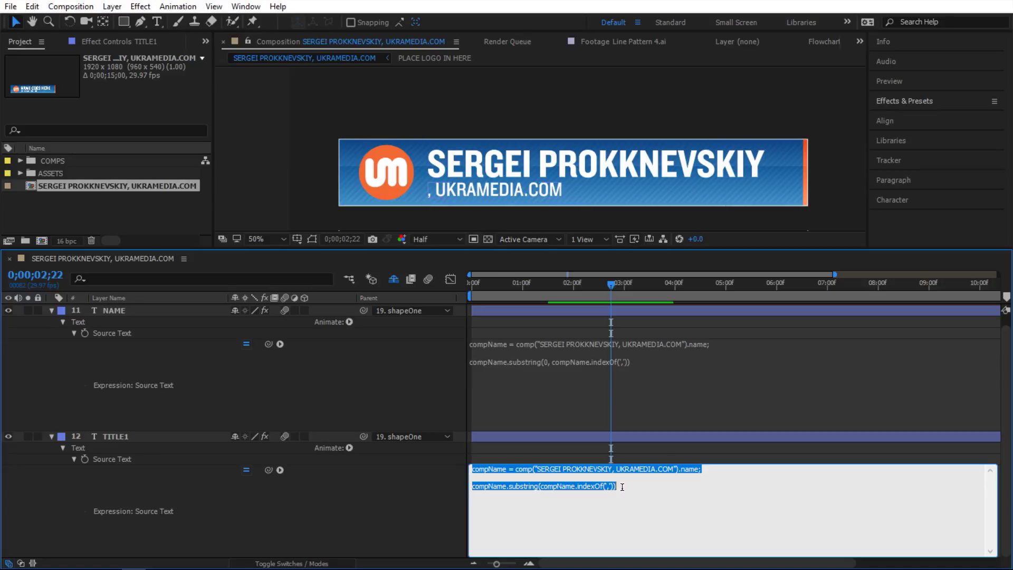
pyautogui.click(614, 486)
pyautogui.write('+2')
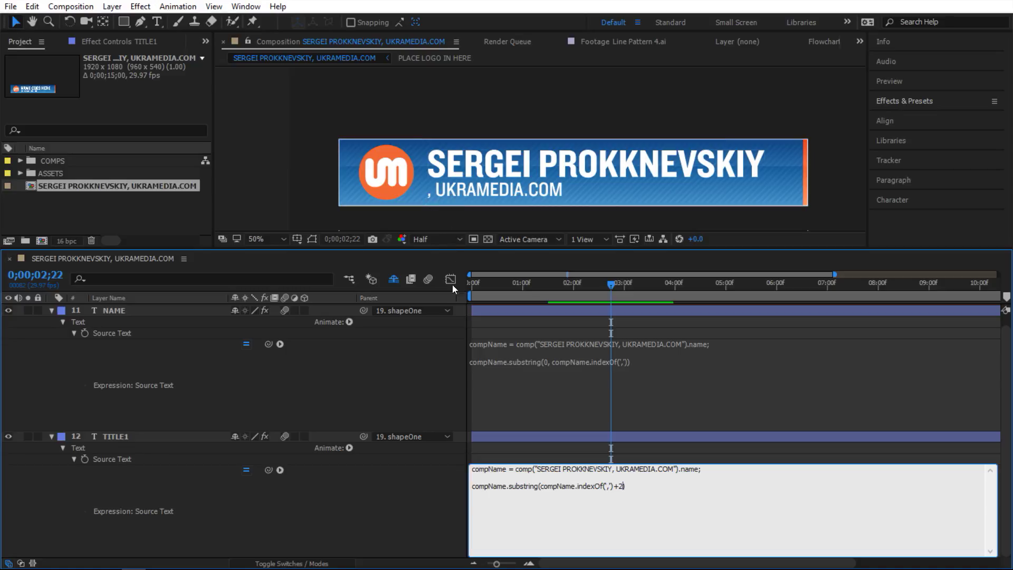
pyautogui.click(444, 493)
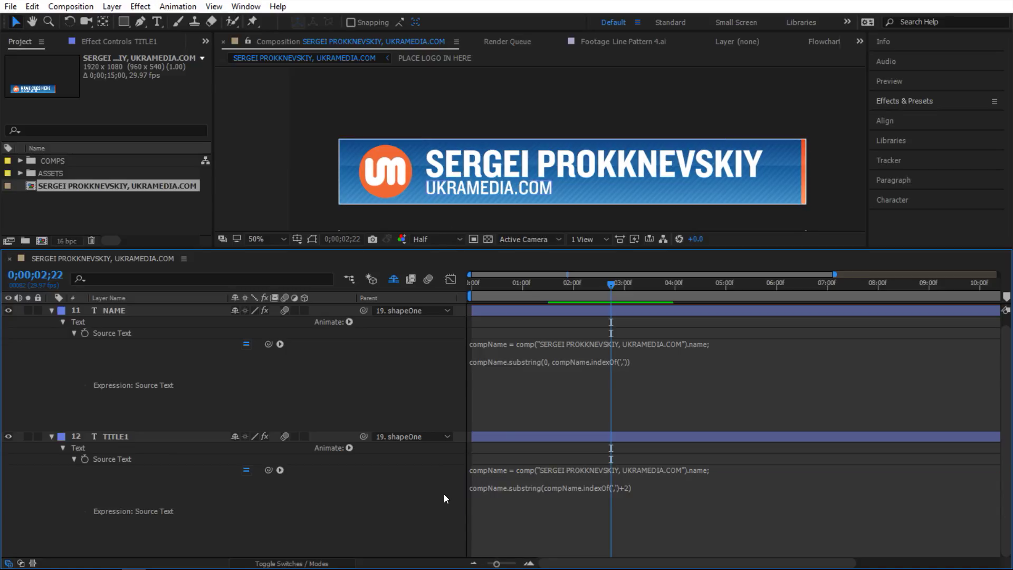
pyautogui.click(116, 185)
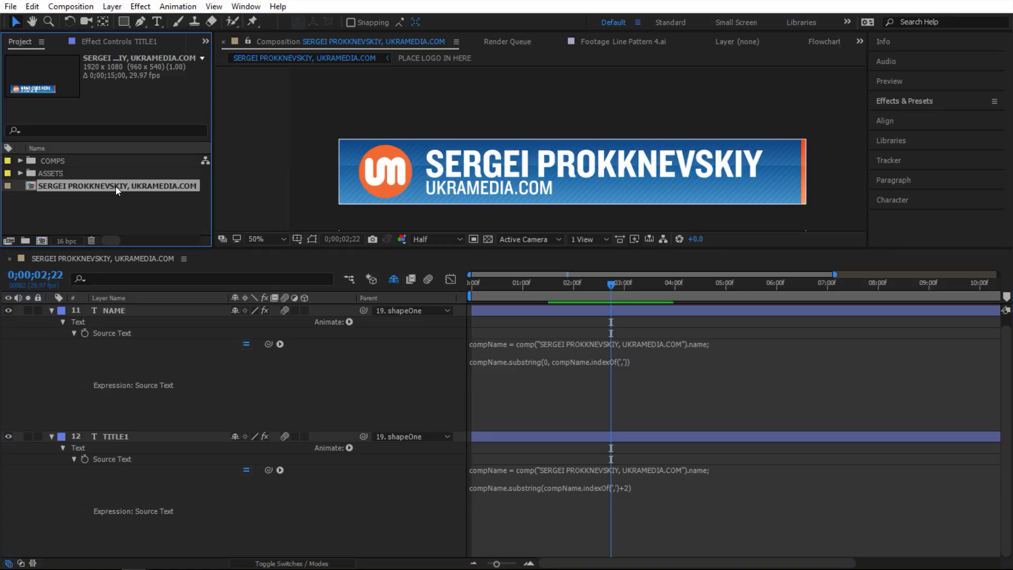
# - Rename the comp to a new person's name followed by ', MOTION GRAPHIC DESIGNER'
pyautogui.press('Return')
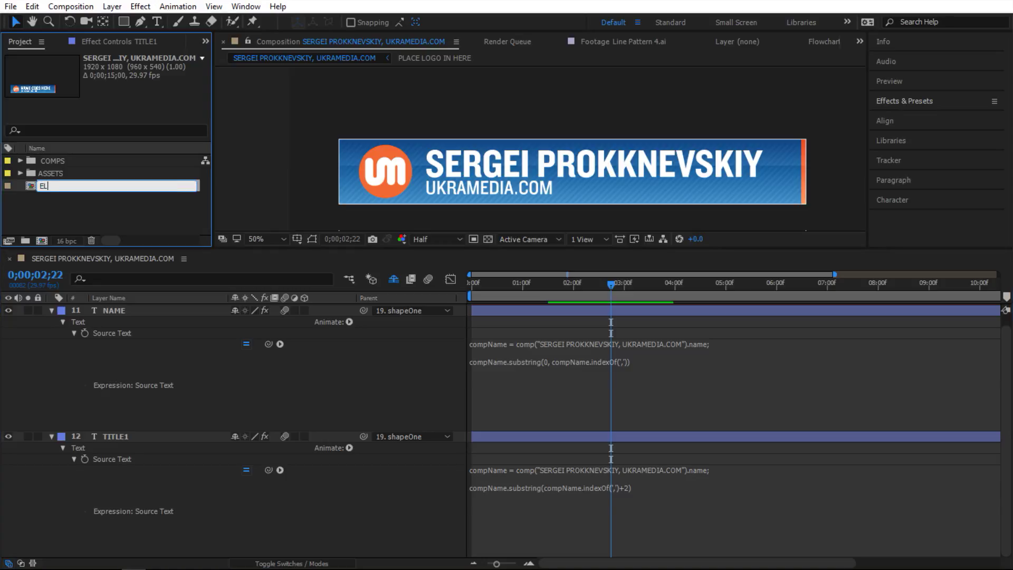
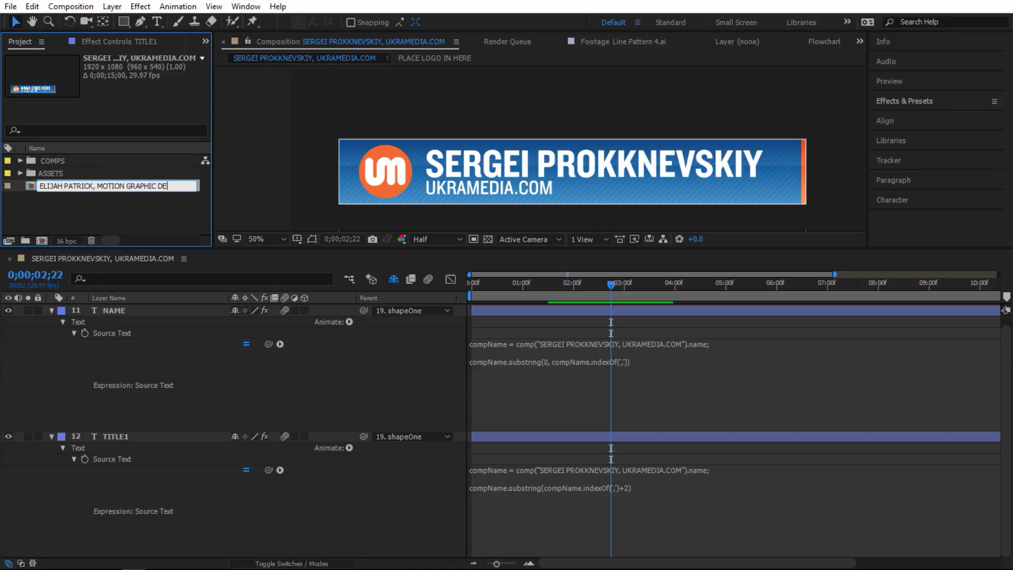
pyautogui.click(368, 386)
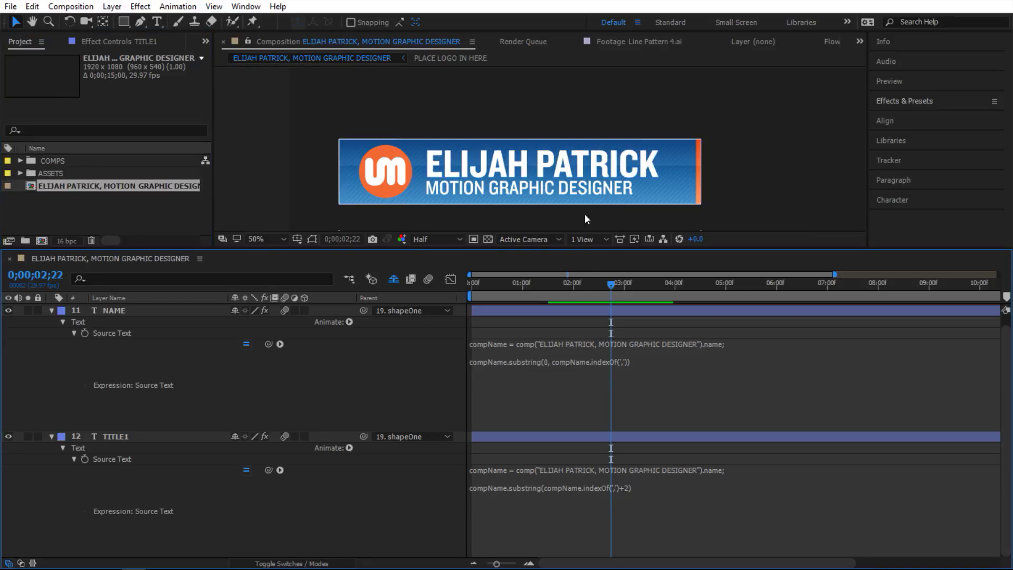